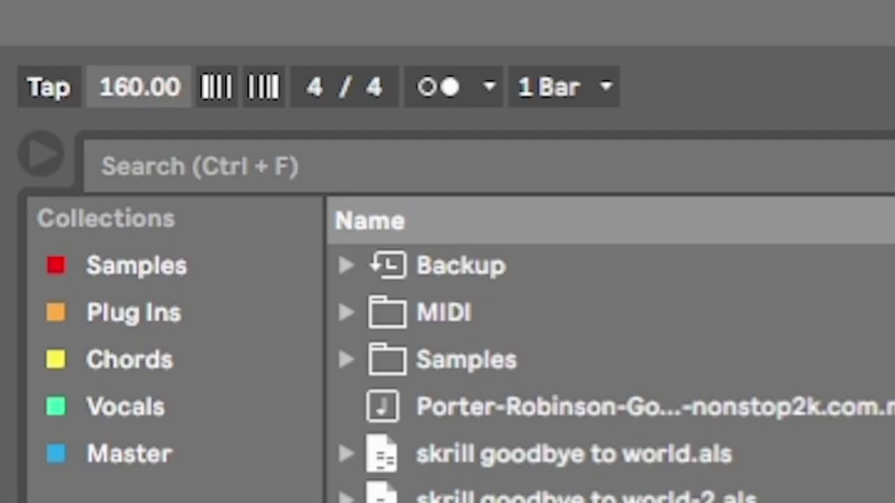
# - Set the project tempo to 150 BPM
pyautogui.write('150')
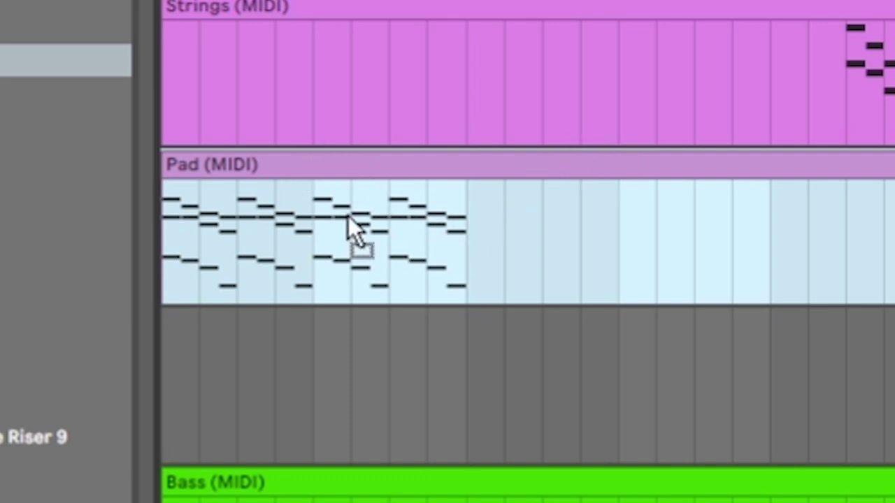
# - Move the Pad MIDI clip down onto the pad track directly above Bass
pyautogui.moveTo(352, 227); pyautogui.dragTo(349, 392)
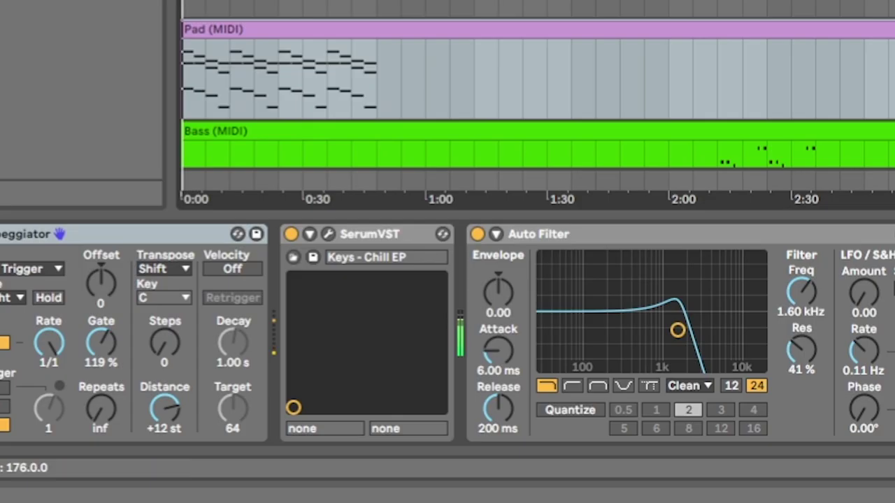
pyautogui.scroll(2, 537, 95)
pyautogui.scroll(-2, 537, 96)
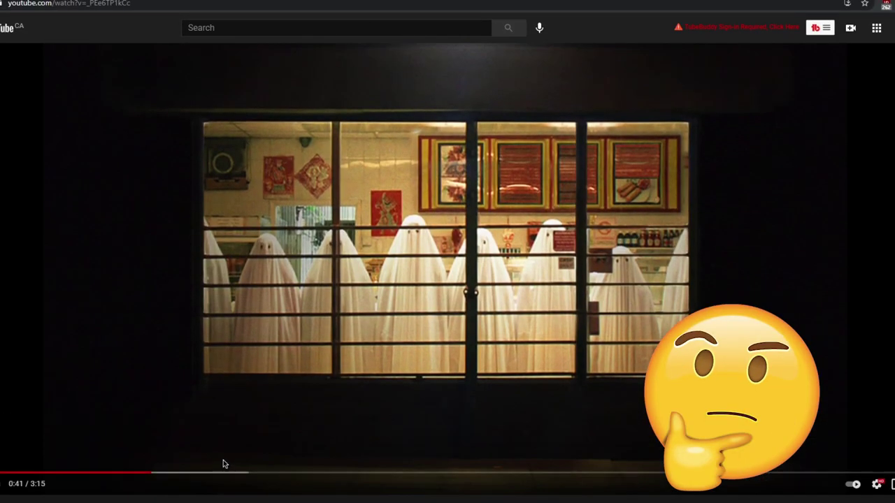
# - Switch to YouTube and search for "all my homie" and for "fire away"
pyautogui.click(222, 29)
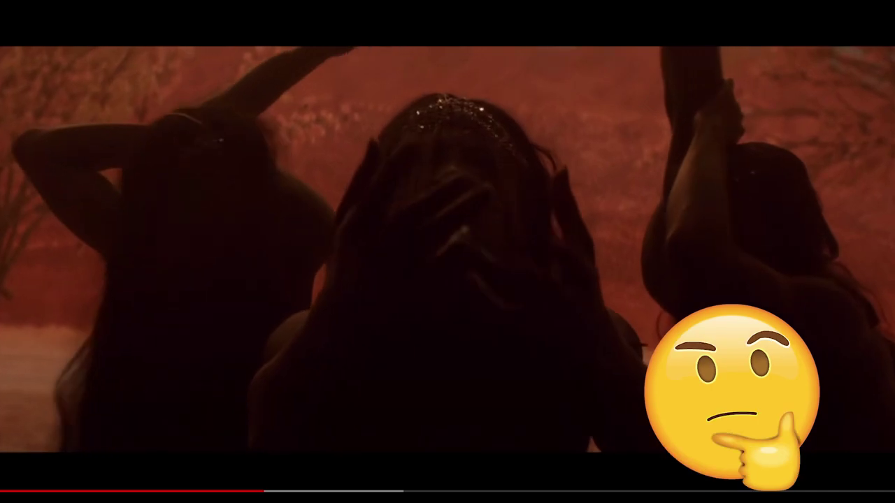
pyautogui.write('all m')
pyautogui.write('y homie')
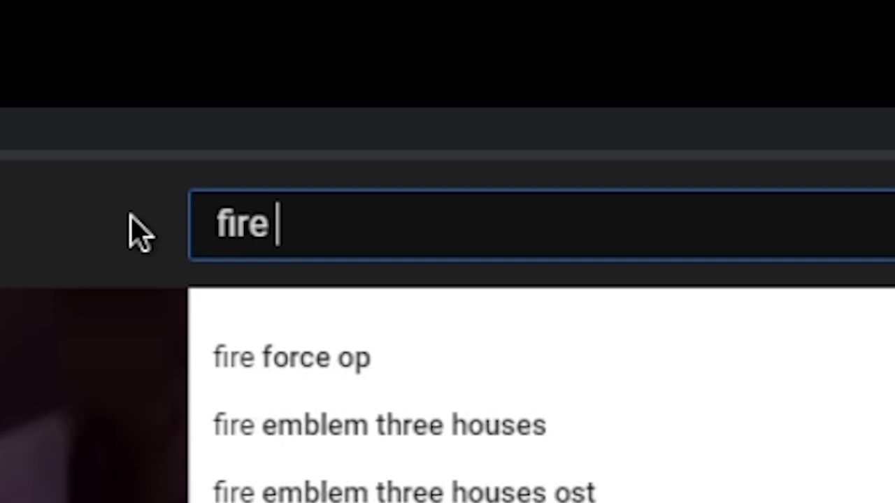
pyautogui.write('away')
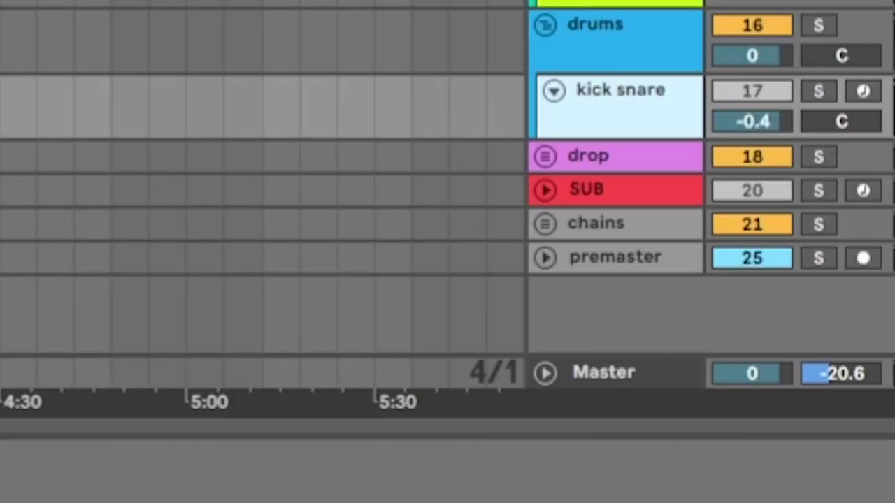
# - Switch to Ableton Live and increase the height of the kick snare track
pyautogui.moveTo(625, 140); pyautogui.dragTo(609, 231)
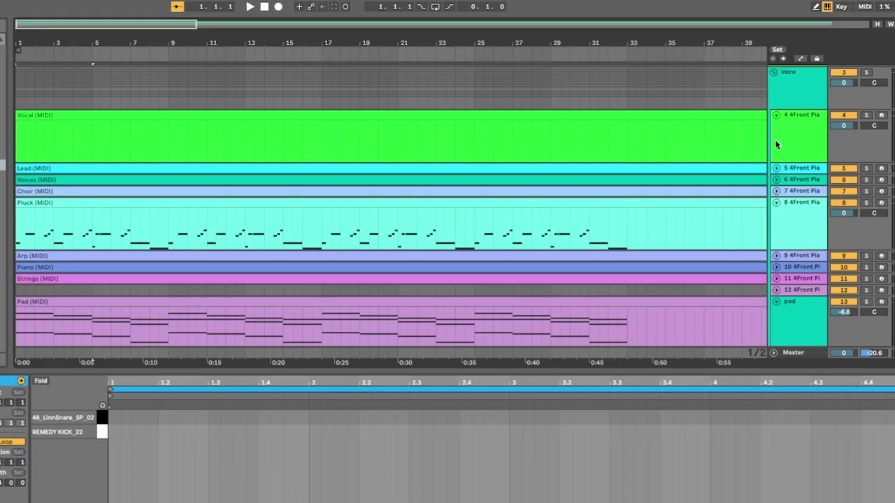
# - Rename the track holding the Pluck MIDI clip as pluck
pyautogui.scroll(-2, 455, 233)
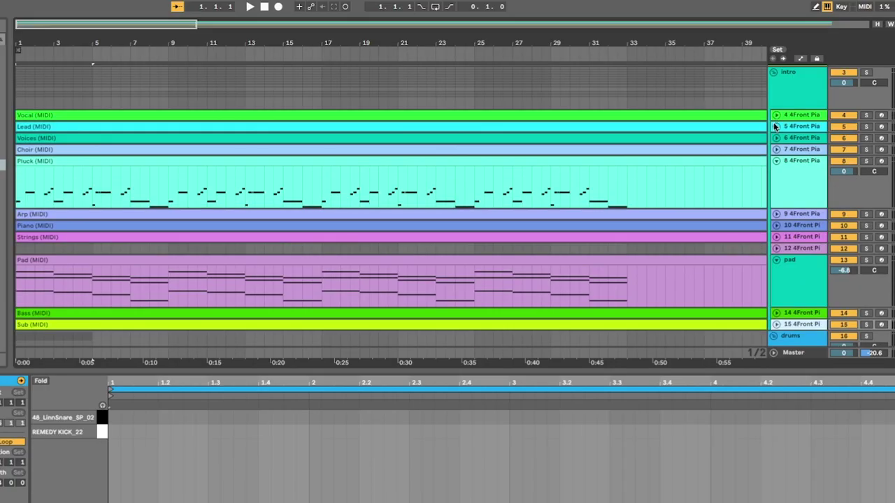
pyautogui.hotkey('ctrl', 'r')
pyautogui.write('melod')
pyautogui.press('BackSpace')
pyautogui.press('BackSpace')
pyautogui.press('BackSpace')
pyautogui.press('BackSpace')
pyautogui.press('BackSpace')
pyautogui.write('pluc')
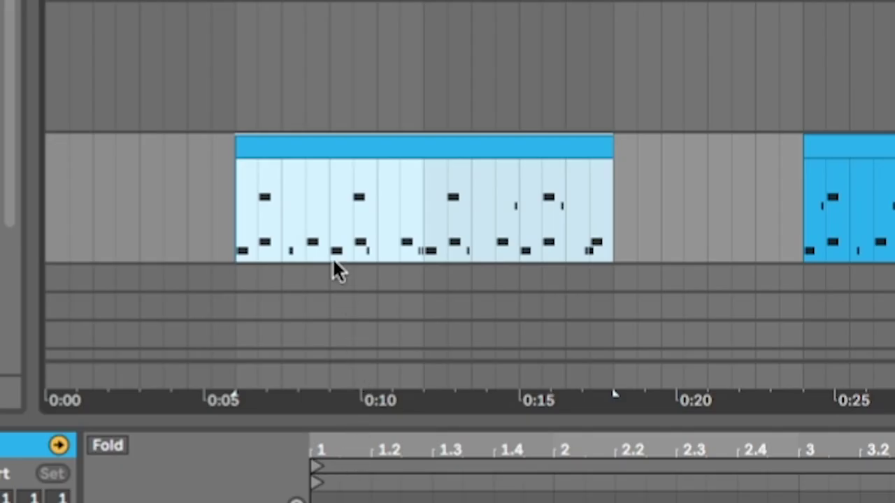
# - Examine the drum clip's notes, auditioning a sample row and selecting the FFIRE Clap note beside the snare
pyautogui.click(246, 244)
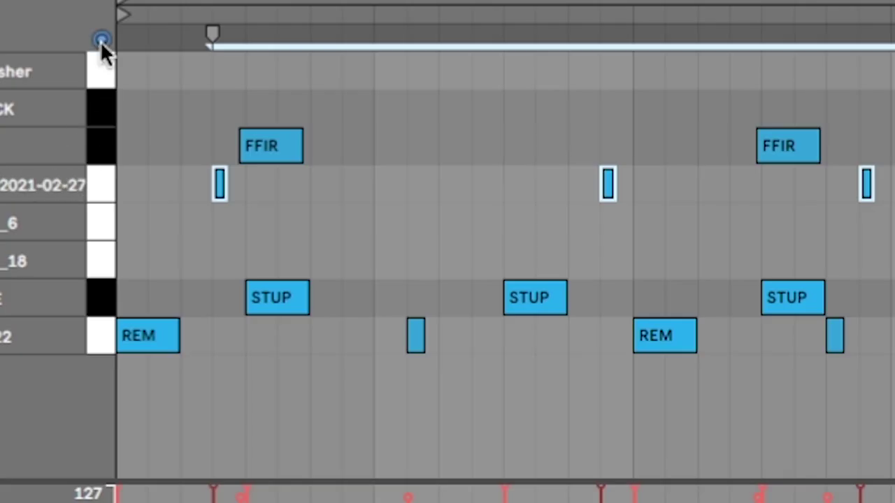
pyautogui.click(97, 178)
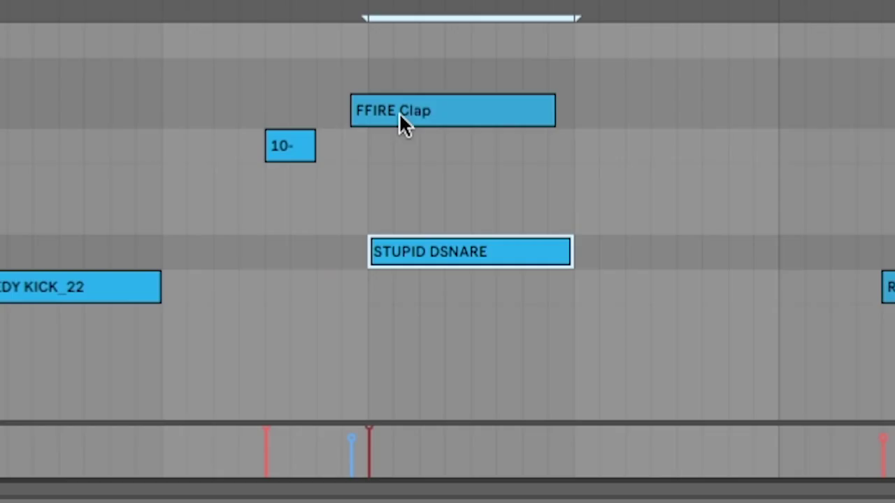
pyautogui.click(398, 118)
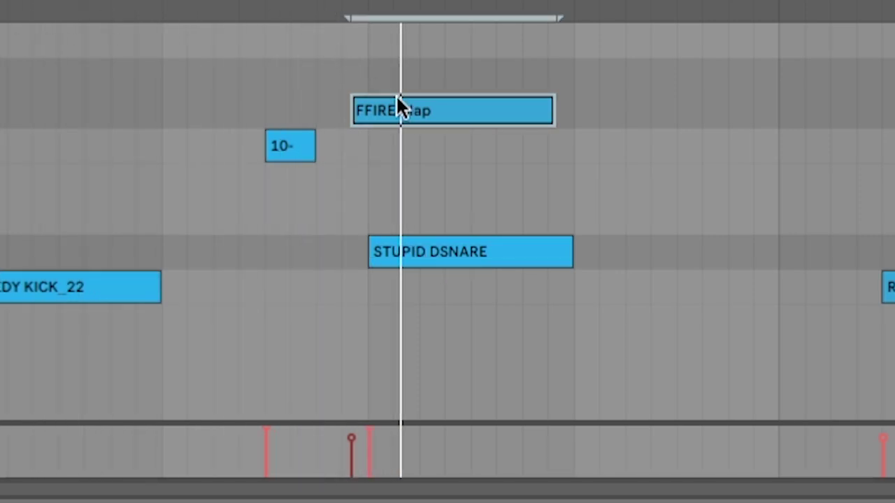
pyautogui.press('-')
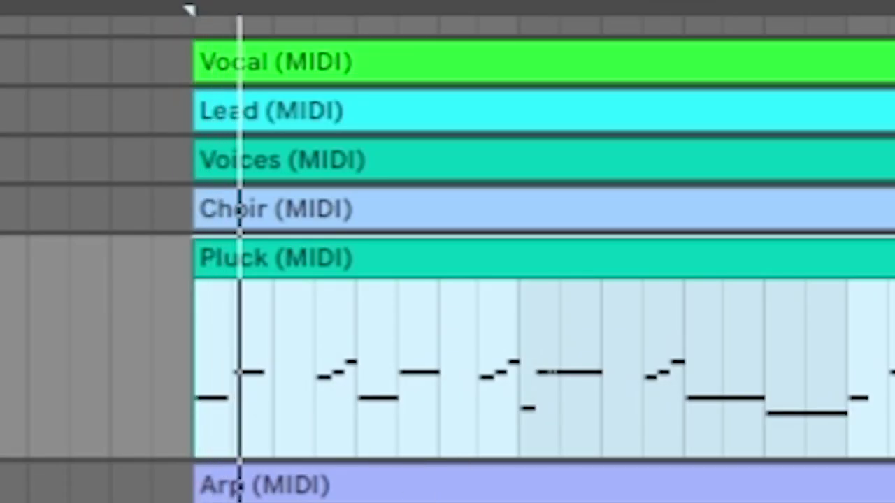
# - Switch on EQ Eight and OTT in the shaker track's effect chain and open the LittlePlate interface
pyautogui.scroll(-6, 241, 405)
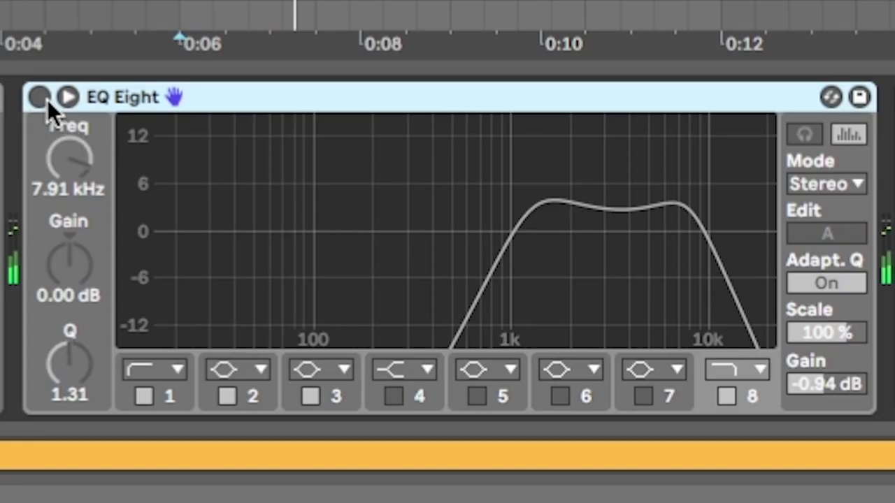
pyautogui.click(42, 98)
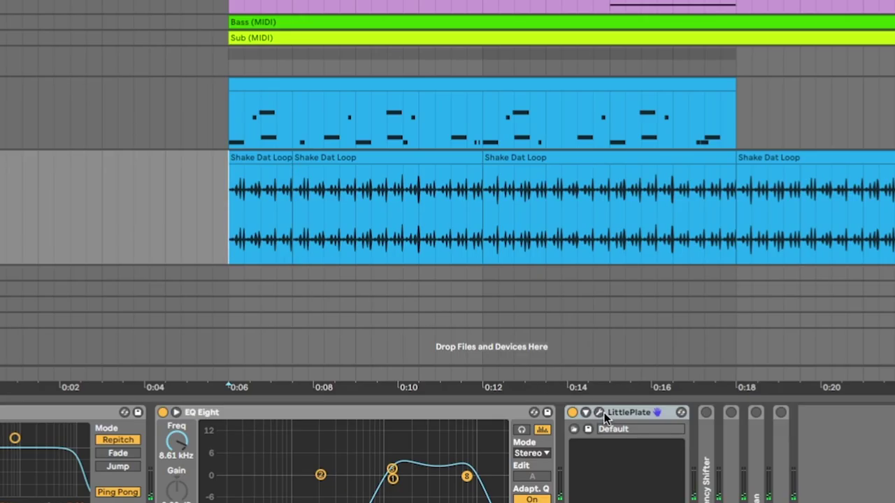
pyautogui.click(601, 414)
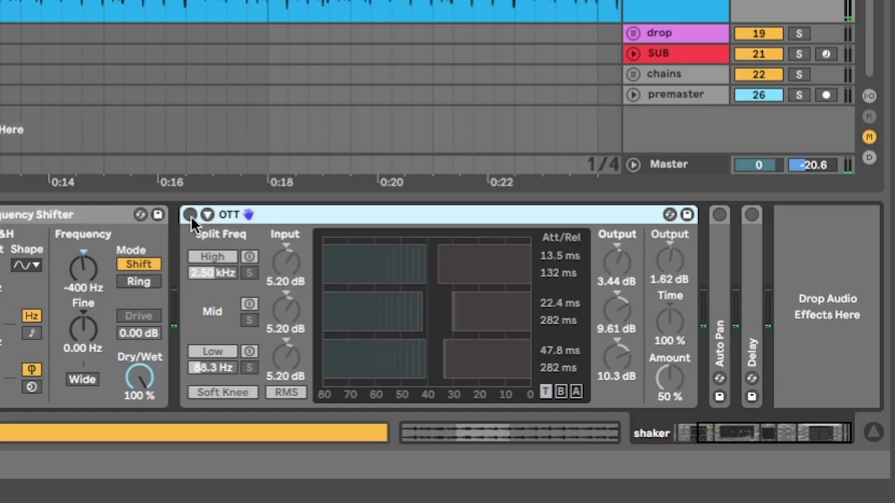
pyautogui.click(190, 215)
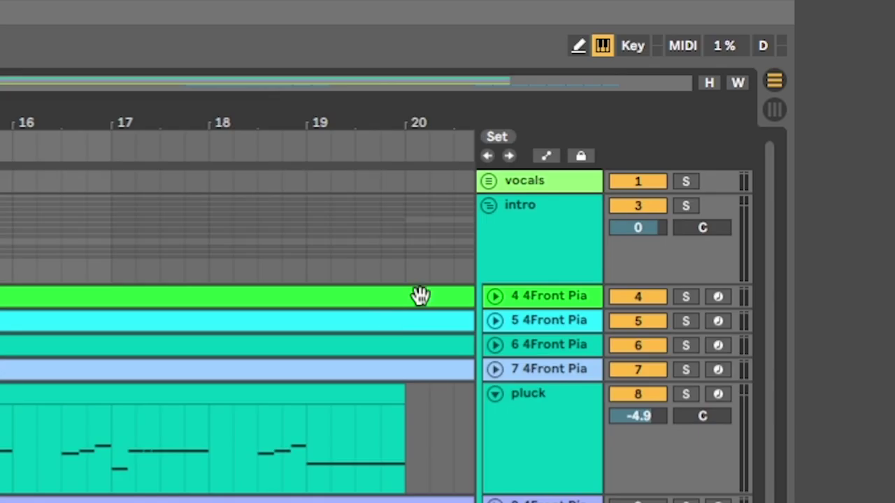
# - Play the Cymatics - Memory - Lead Verse Dry vocal clip from around bar 38
pyautogui.click(781, 84)
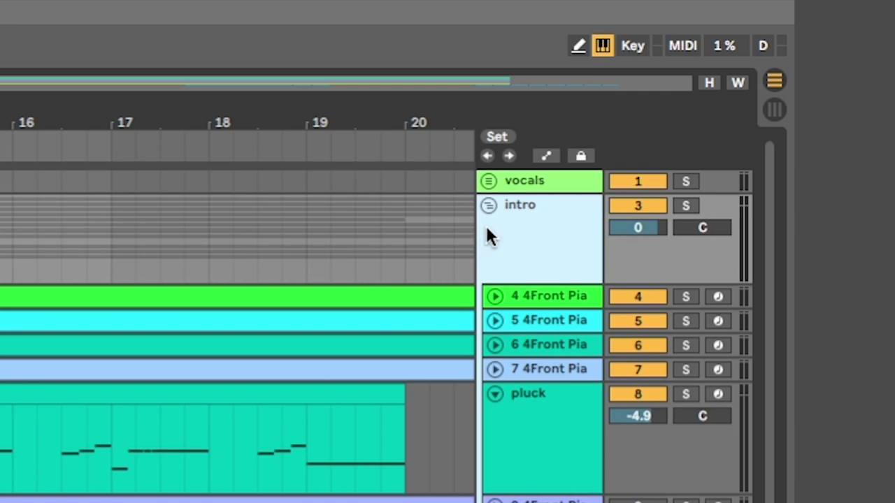
pyautogui.click(786, 67)
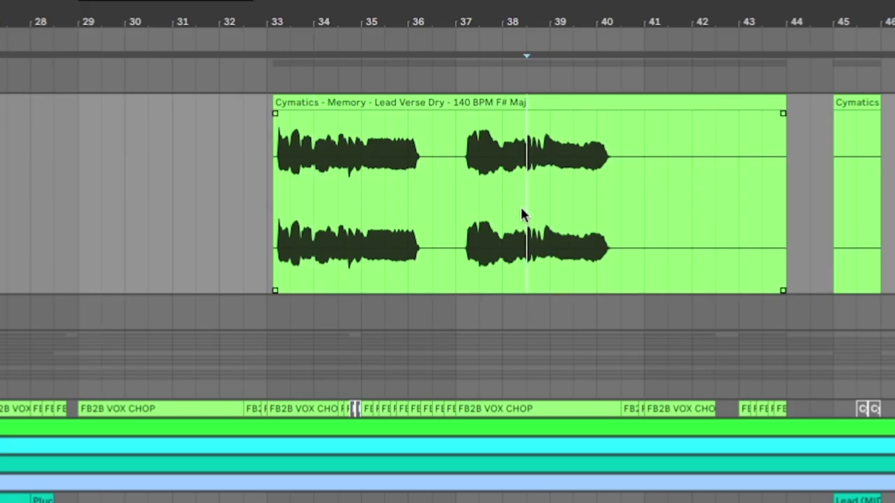
pyautogui.press('space')
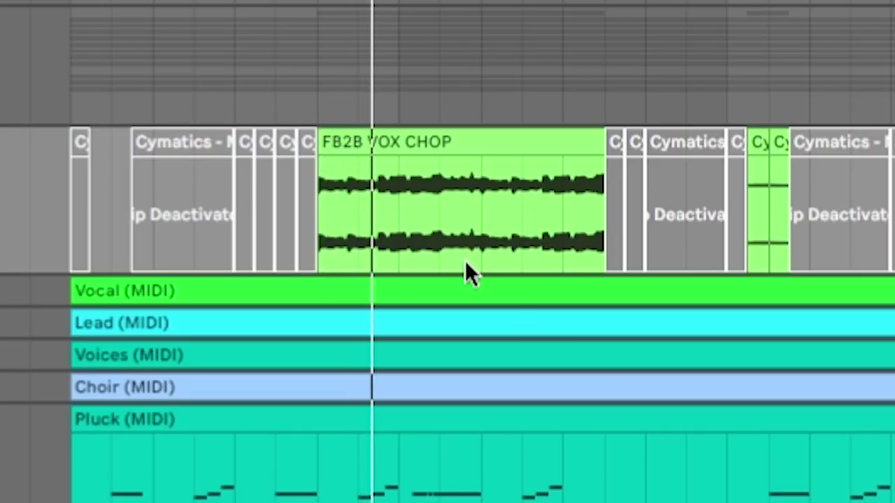
# - Select the FB2B VOX CHOP clip and review its LittlePlate, OTT and Saturator effects during playback
pyautogui.click(493, 151)
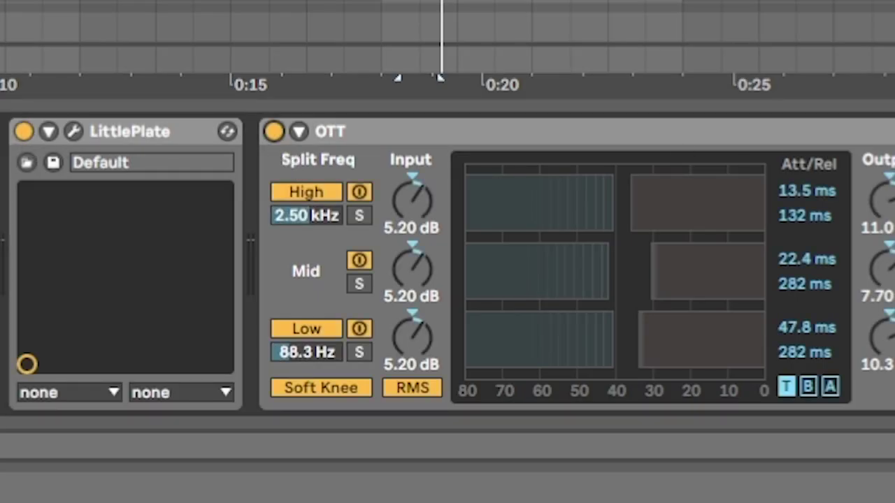
pyautogui.press('space')
pyautogui.hscroll(10, 817, 140)
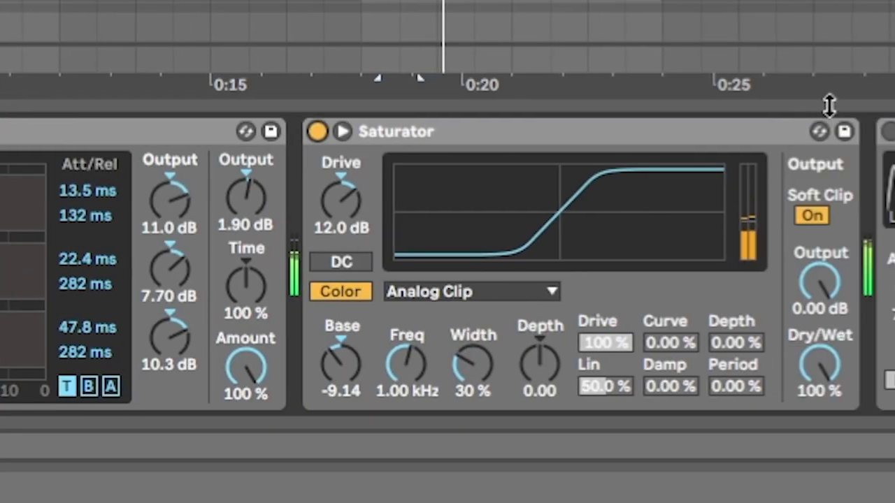
pyautogui.hscroll(8, 632, 194)
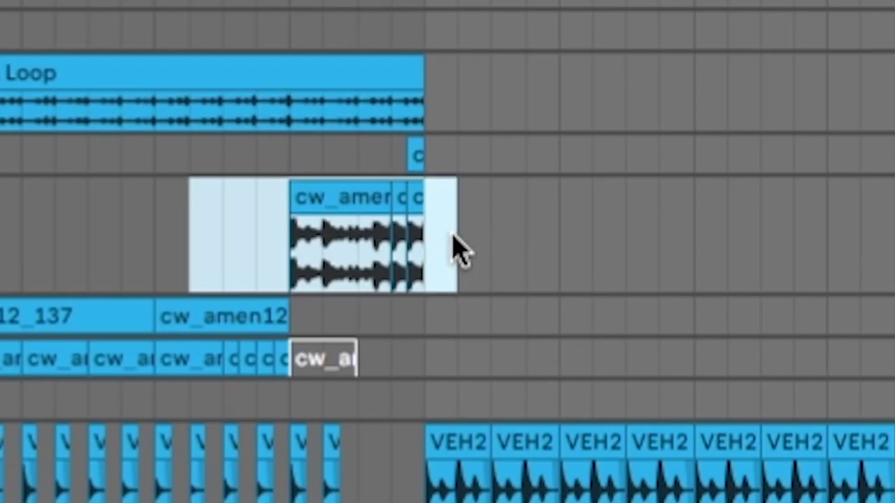
# - Play the amen drum break from the start of the cw_amen06_169 clip
pyautogui.press('+')
pyautogui.click(276, 213)
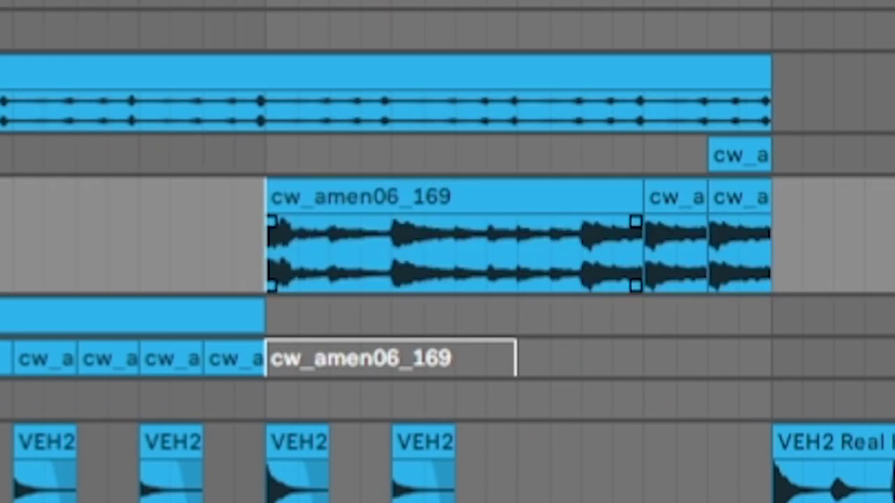
pyautogui.press('space')
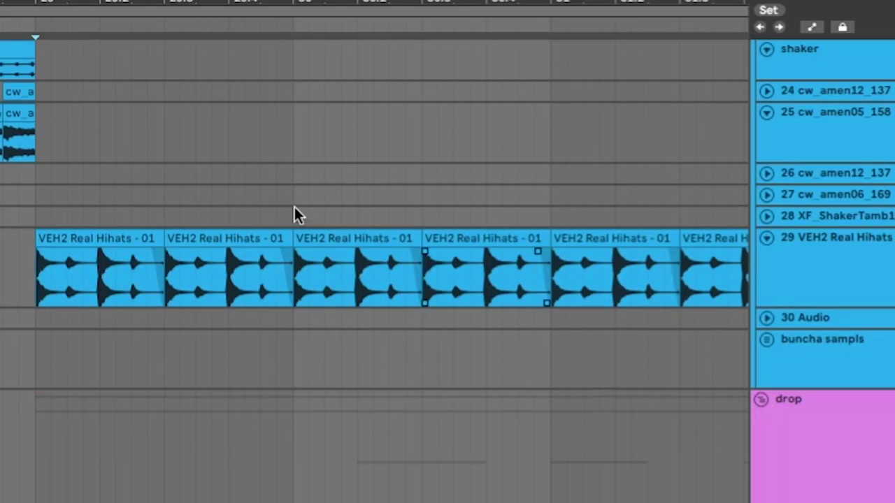
# - Locate the Lead (MIDI) clip in the drop and select the carrier track
pyautogui.scroll(-5, 293, 214)
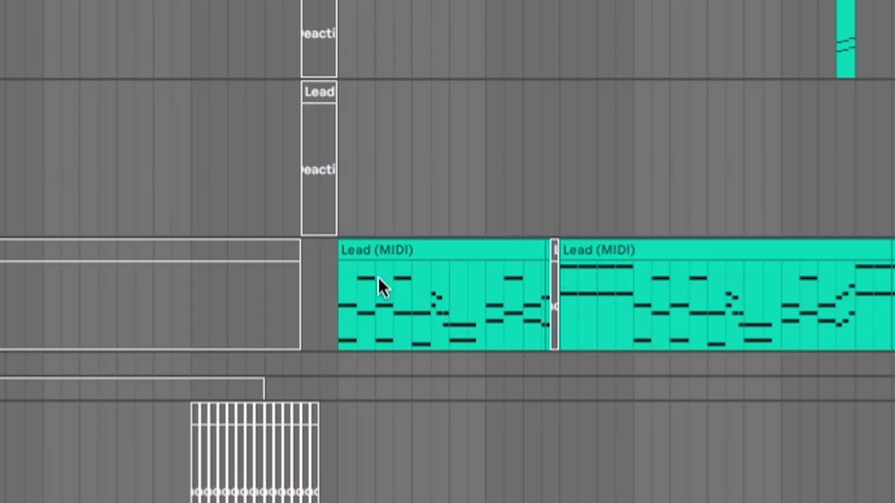
pyautogui.click(380, 249)
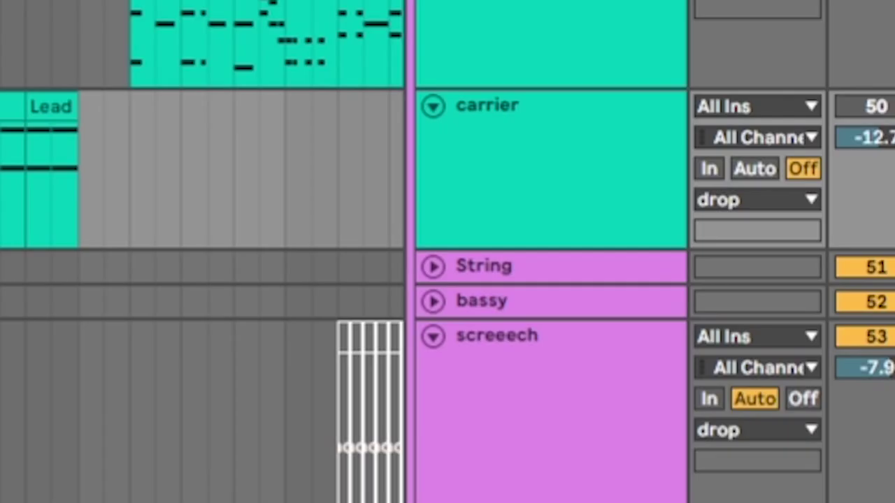
pyautogui.click(601, 131)
pyautogui.click(2, 100)
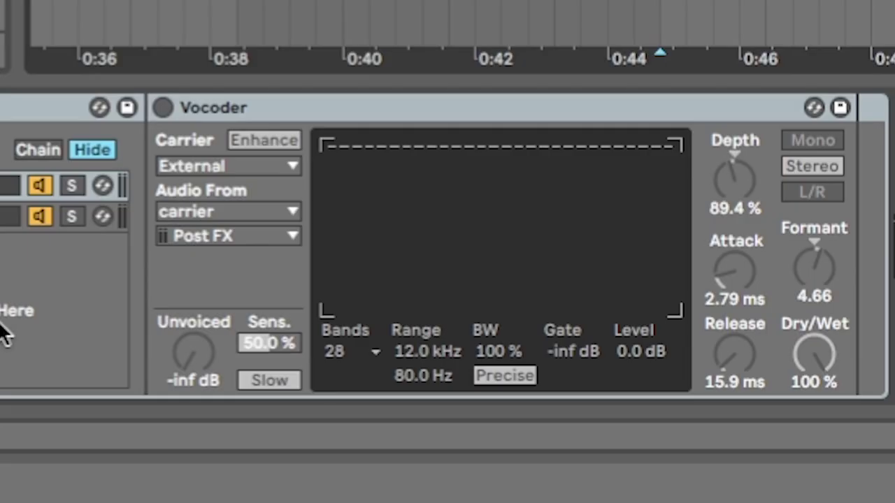
# - Turn on the Vocoder and check its External carrier setting and the carrier track as its audio source
pyautogui.click(162, 107)
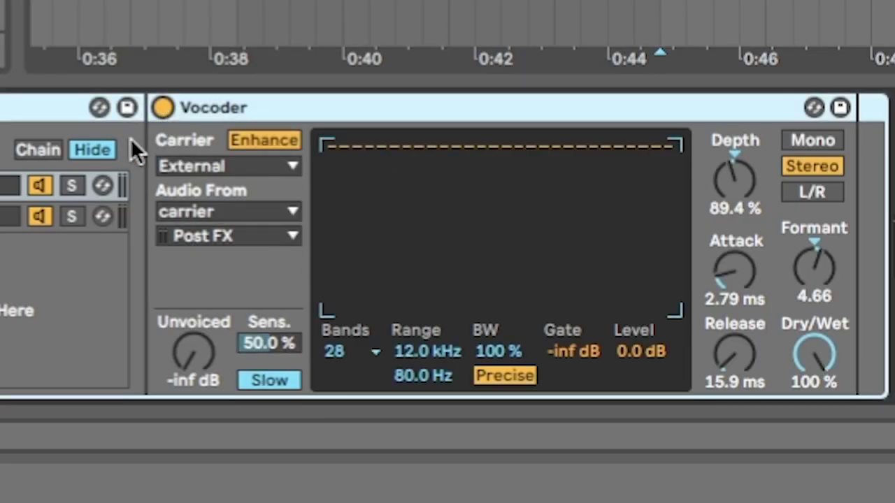
pyautogui.click(226, 165)
pyautogui.click(231, 214)
pyautogui.click(237, 214)
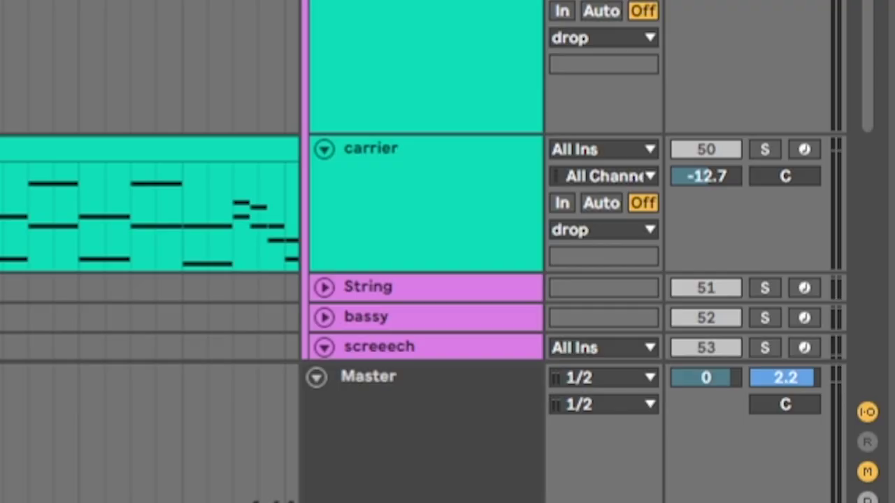
# - Examine the carrier track's Lead (MIDI) clip and the source tracks offered for the Vocoder's Audio From setting
pyautogui.click(363, 144)
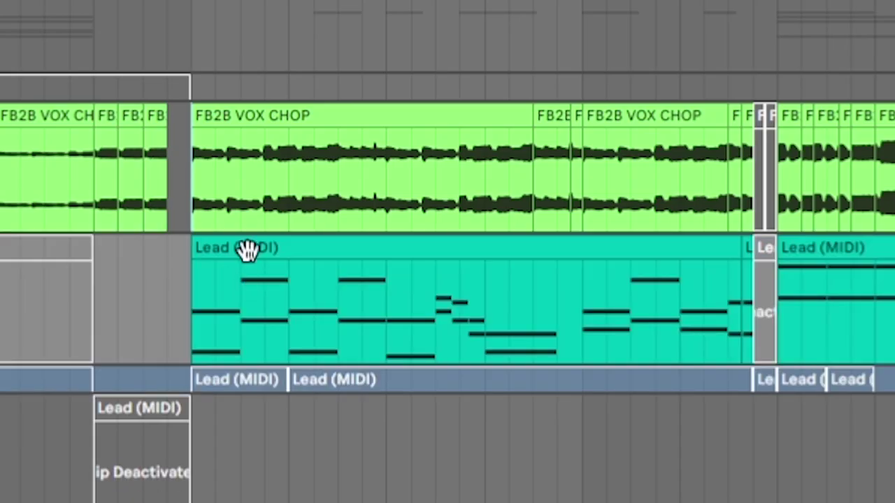
pyautogui.click(390, 246)
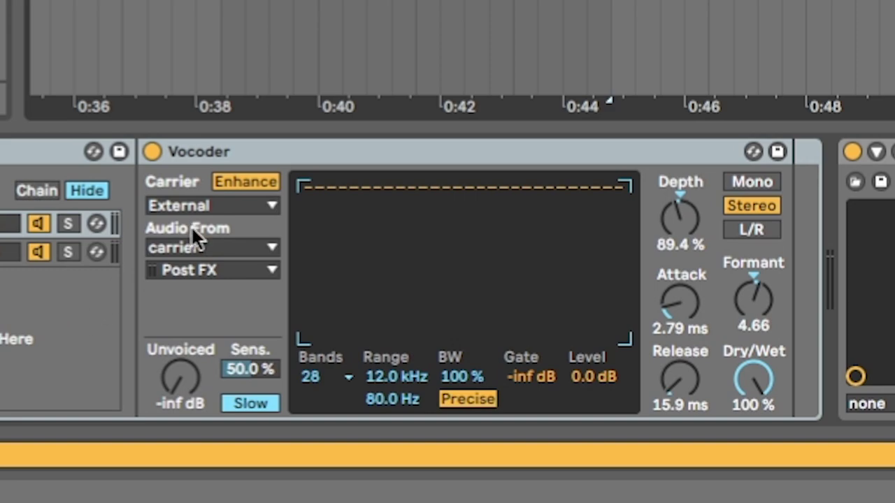
pyautogui.click(195, 246)
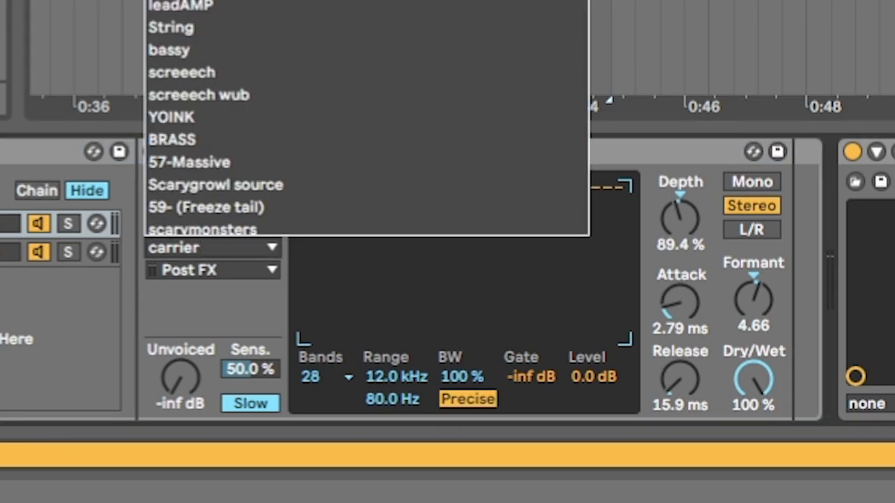
pyautogui.press('Escape')
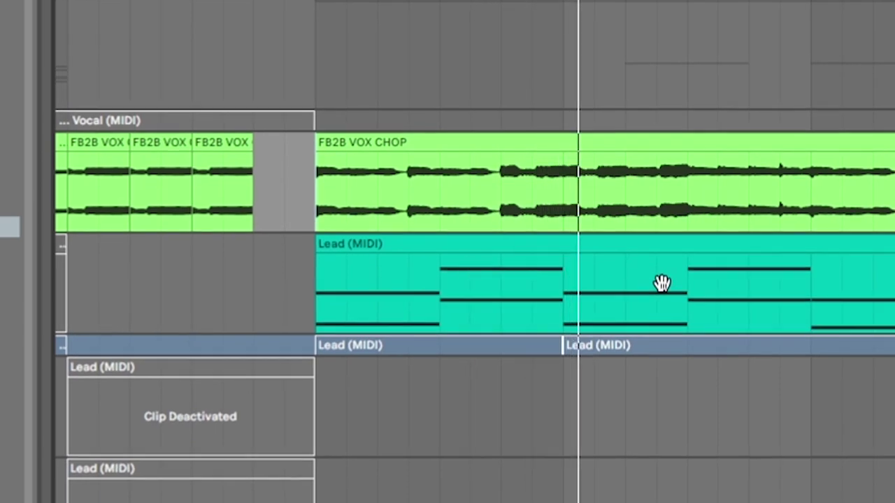
pyautogui.hscroll(1, 662, 284)
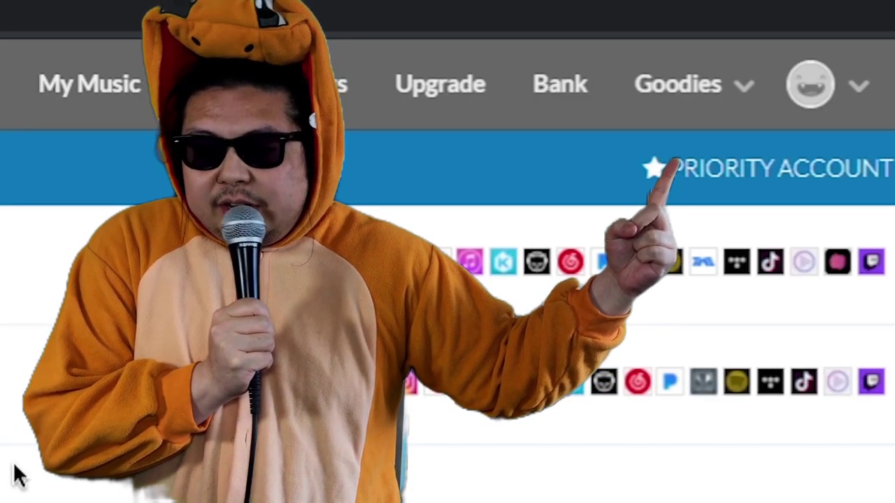
# - On DistroKid, open the Mini Videos promotion tool and browse the promo cards and the Marcel Generator
pyautogui.click(696, 84)
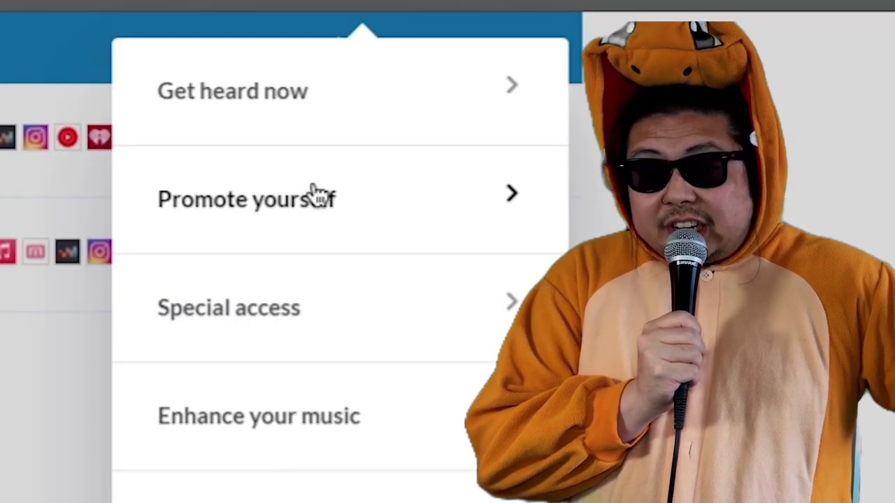
pyautogui.click(315, 195)
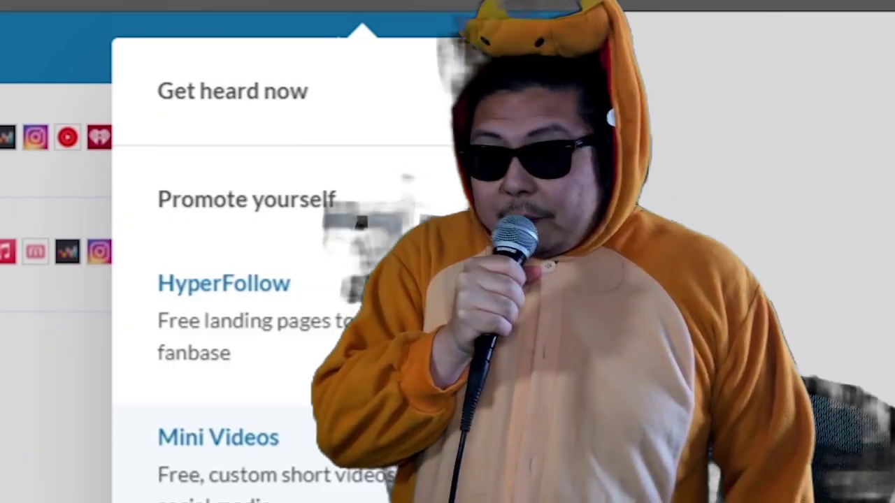
pyautogui.click(218, 437)
pyautogui.scroll(-3, 10, 240)
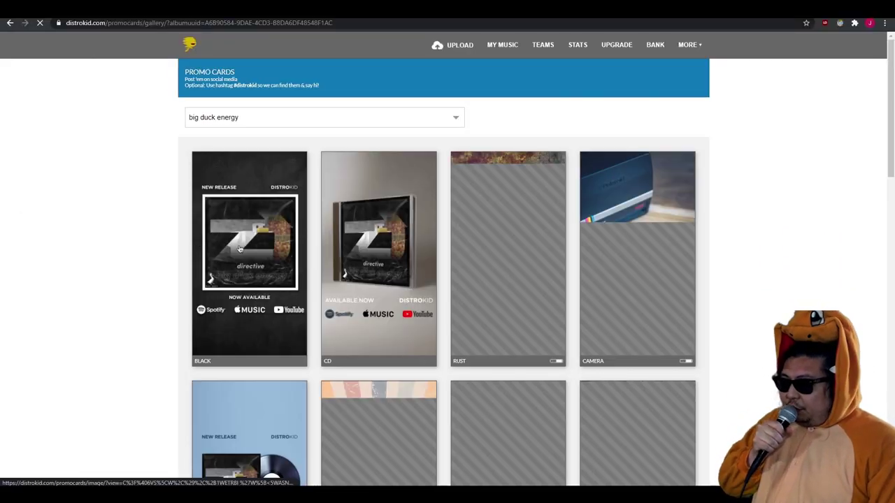
pyautogui.scroll(-6, 402, 260)
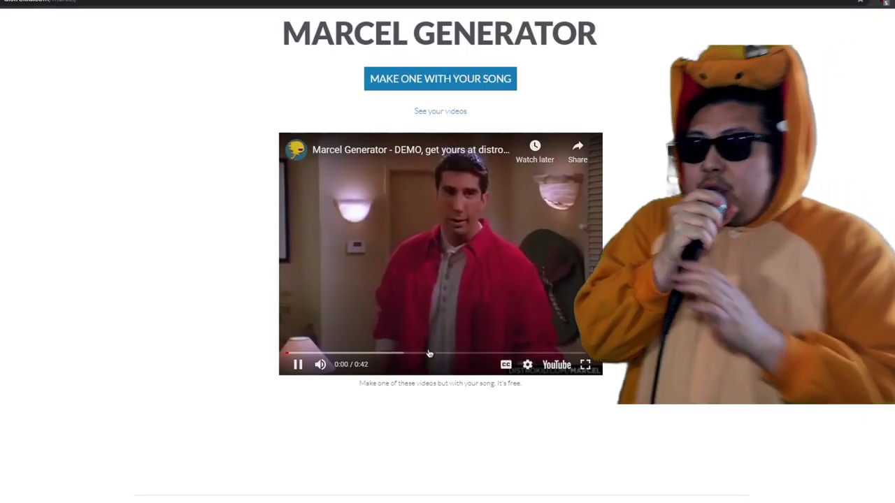
pyautogui.scroll(1, 673, 421)
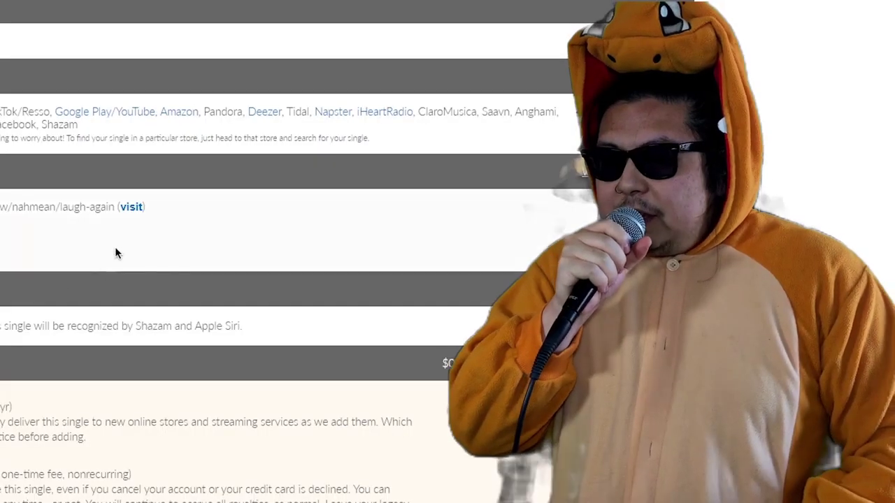
# - Visit the Laugh Again landing page and look through its list of store and streaming links
pyautogui.click(130, 207)
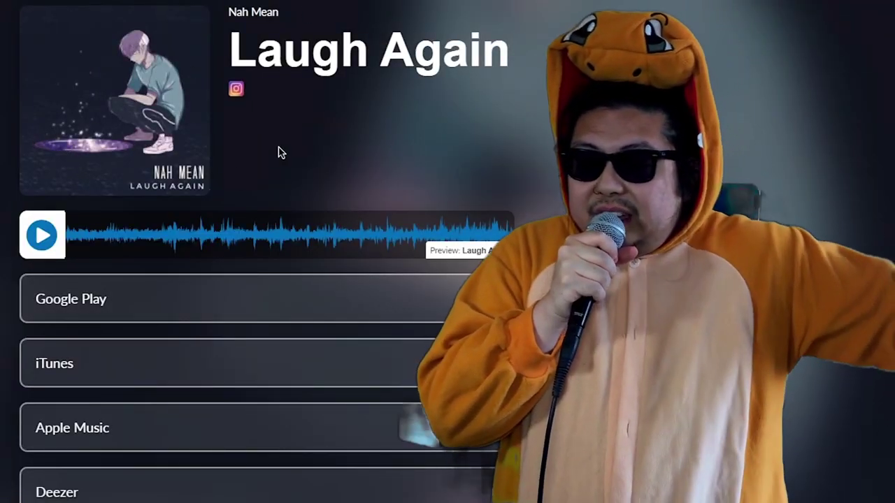
pyautogui.scroll(-3, 277, 153)
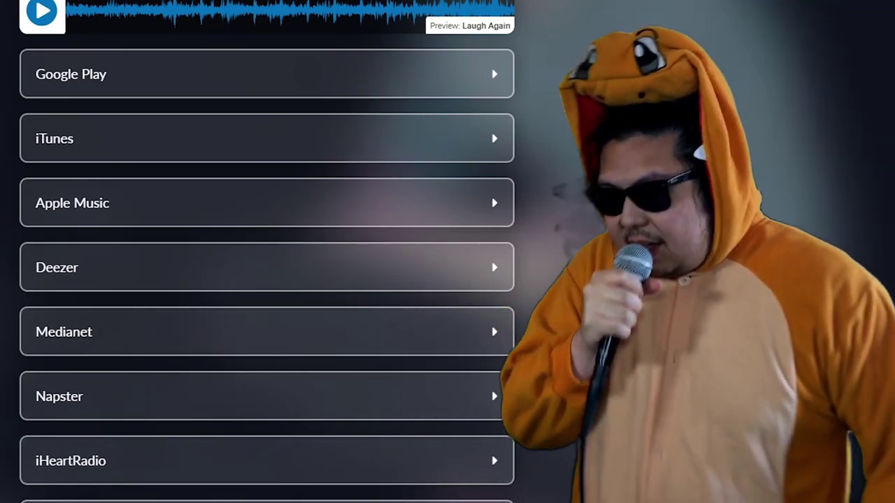
pyautogui.scroll(3, 236, 370)
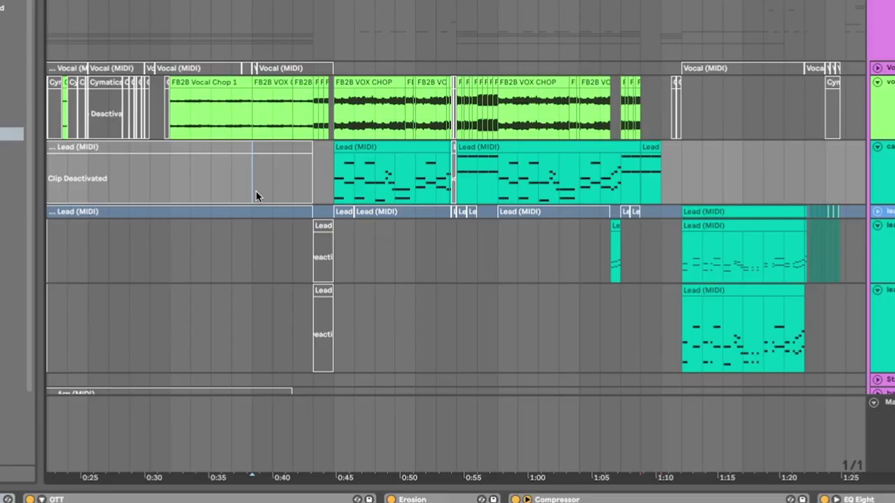
# - Back in Ableton Live, review how the FB2B vocal chops line up with the carrier track's Lead (MIDI) clips across the drop
pyautogui.hscroll(-5, 279, 203)
pyautogui.hscroll(5, 556, 279)
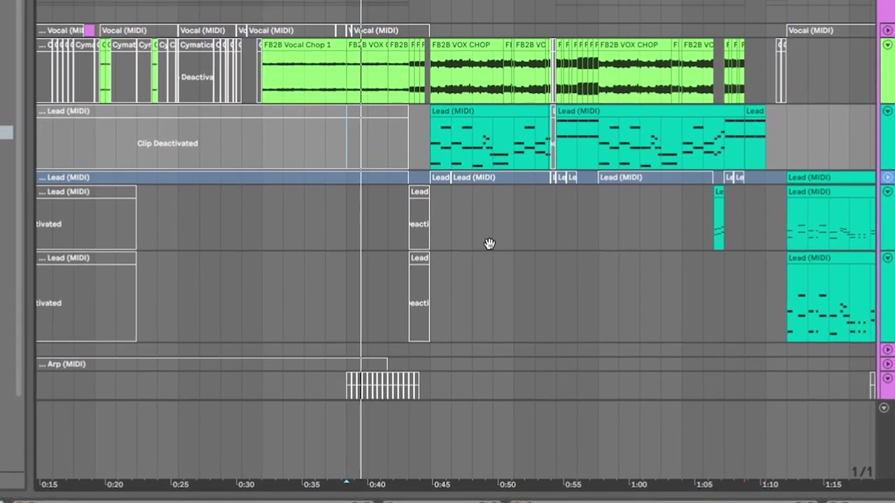
pyautogui.scroll(5, 513, 206)
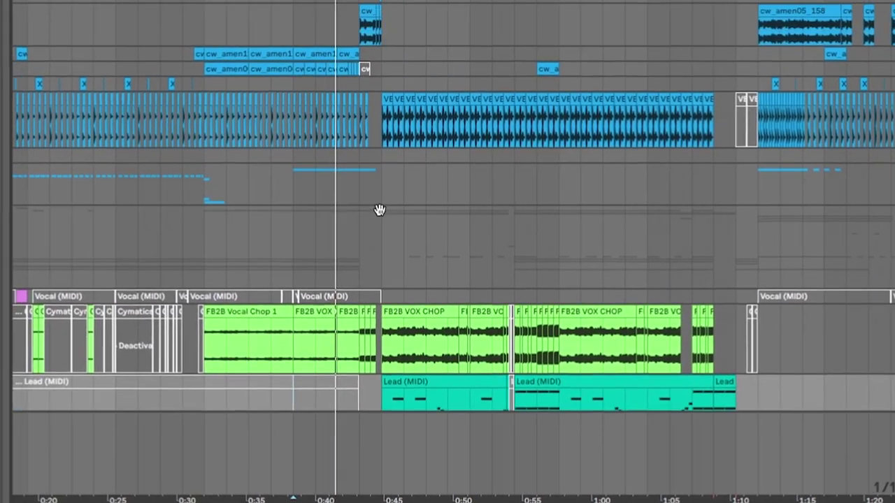
pyautogui.scroll(-5, 379, 206)
pyautogui.scroll(10, 357, 74)
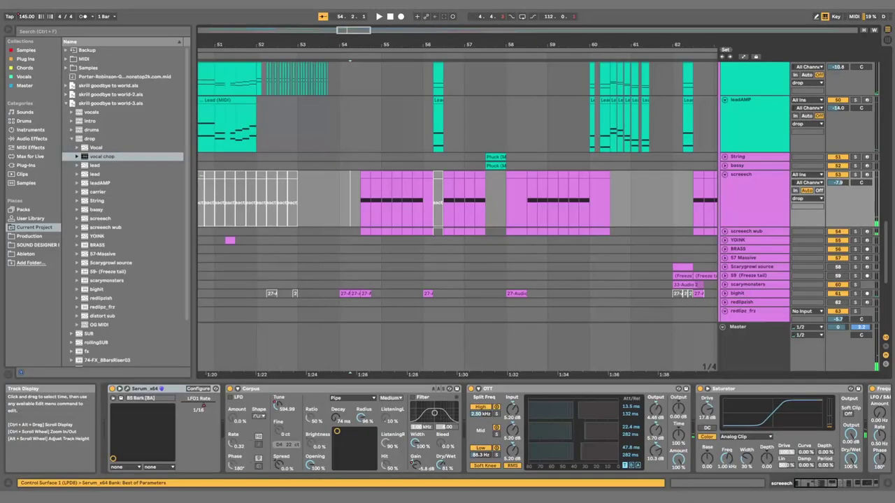
# - Examine the kick snare notes from bar 54 together with the ride cymbals, amen breaks and hi-hats layered below them
pyautogui.scroll(10, 418, 221)
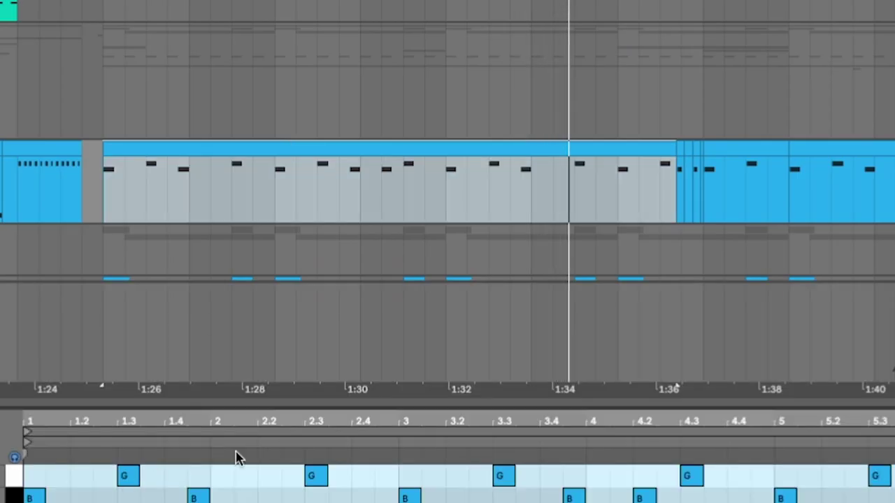
pyautogui.moveTo(326, 414); pyautogui.dragTo(319, 148)
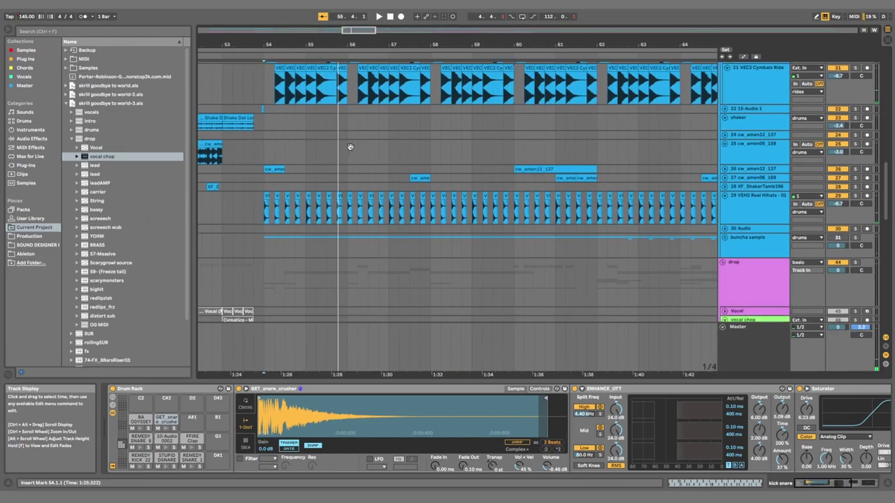
pyautogui.moveTo(351, 147); pyautogui.dragTo(339, 268)
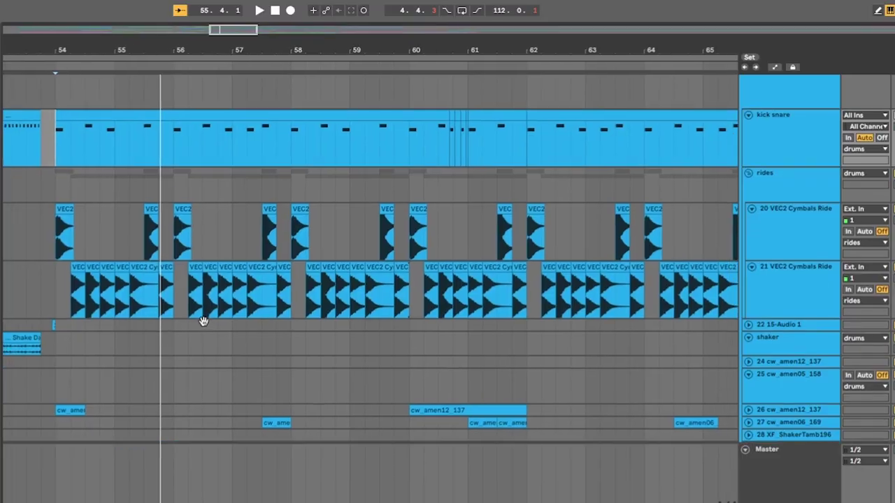
pyautogui.scroll(-10, 200, 315)
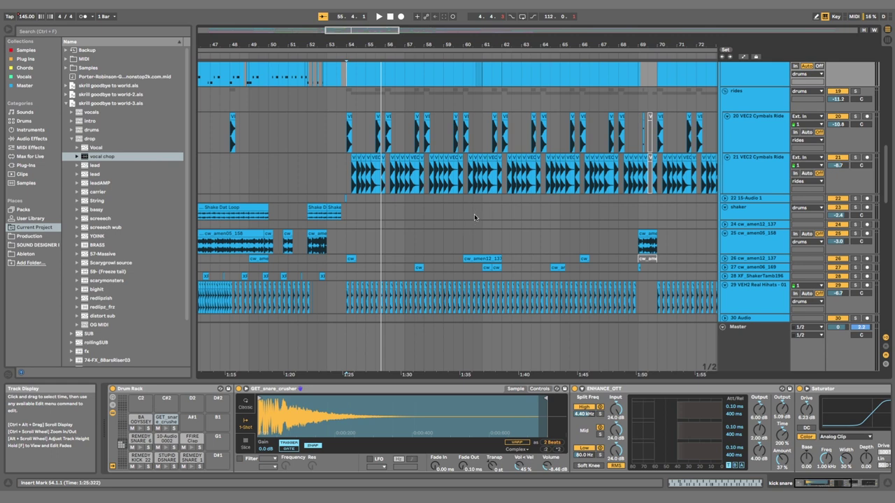
pyautogui.moveTo(468, 217); pyautogui.dragTo(419, 172)
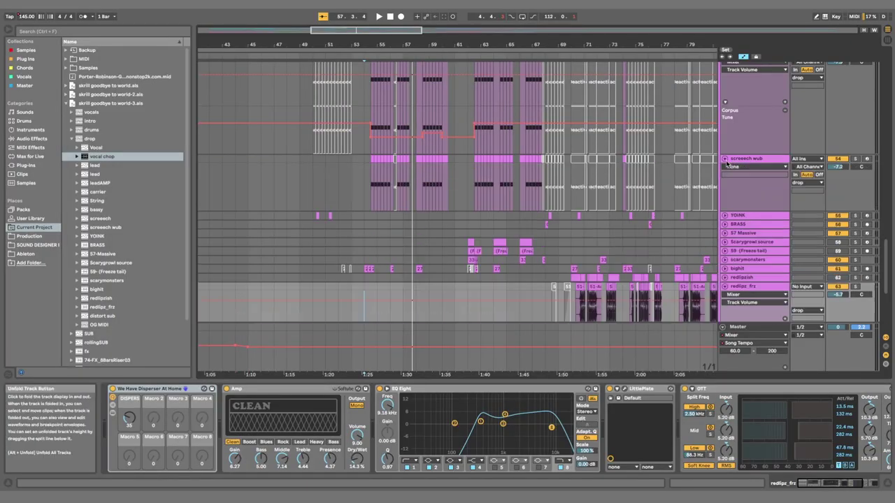
# - Search the browser for Massive, load it on the SCARE MONSTER track, and set oscillator 1's wavetable to Square-Saw I
pyautogui.scroll(-5, 461, 222)
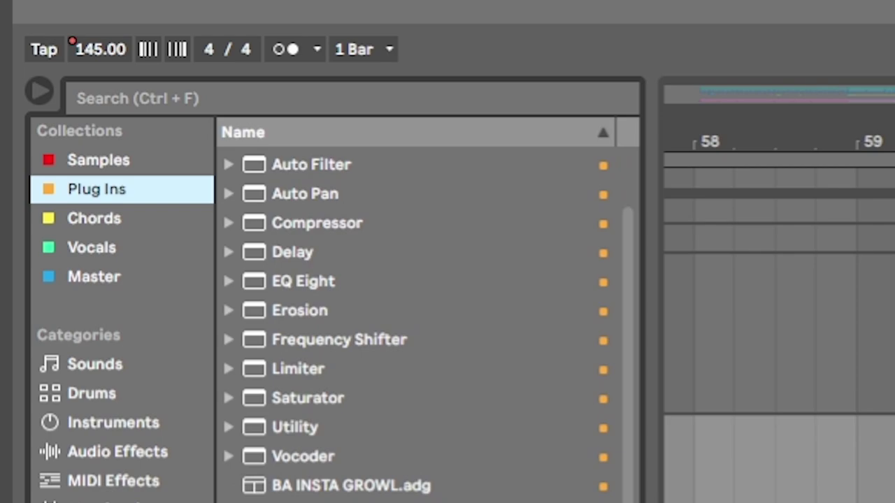
pyautogui.hotkey('ctrl', 'f')
pyautogui.write('Massive')
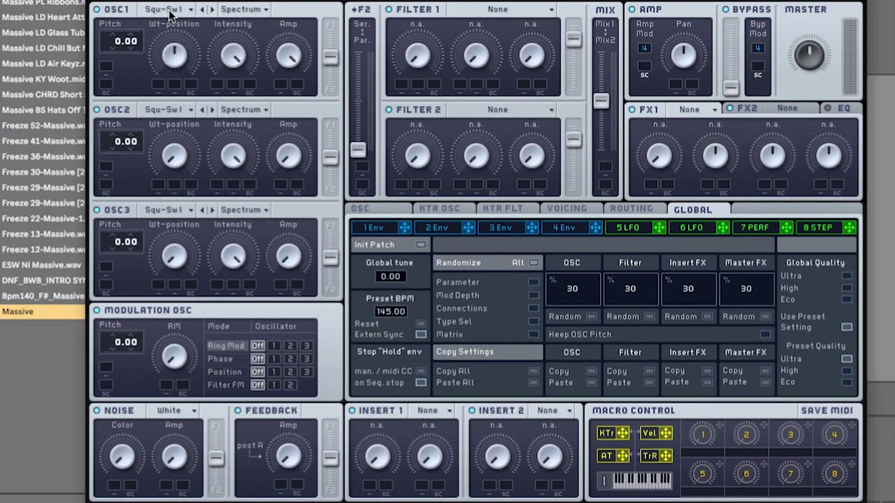
pyautogui.click(177, 10)
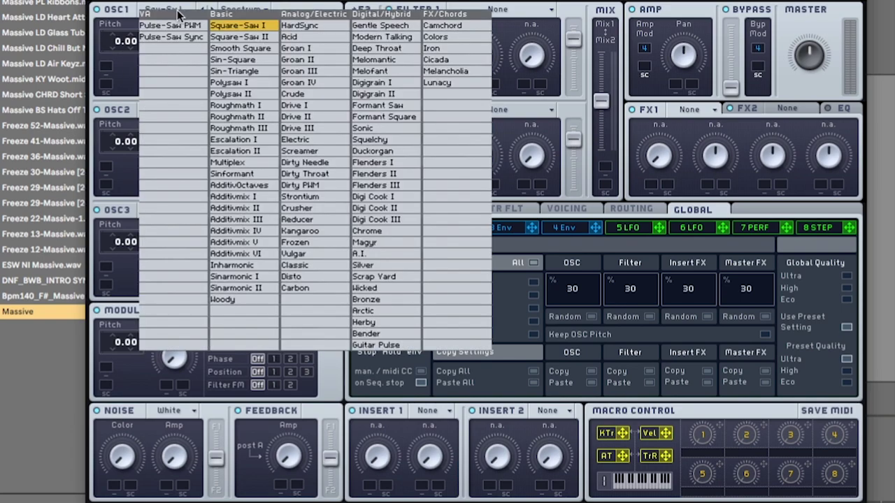
pyautogui.click(244, 28)
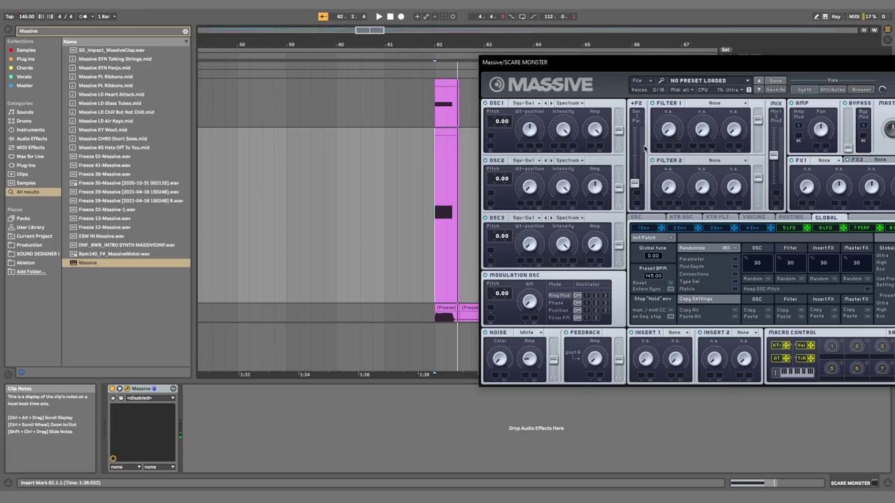
# - Add Auto Filter and OTT after Massive and group them into an Audio Effect Rack
pyautogui.moveTo(716, 64); pyautogui.dragTo(476, 39)
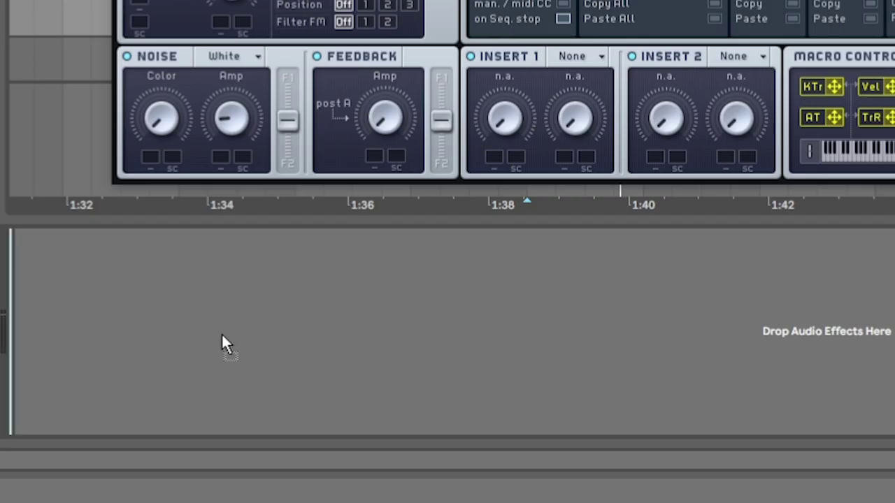
pyautogui.moveTo(225, 343); pyautogui.dragTo(225, 343)
pyautogui.moveTo(344, 180); pyautogui.dragTo(590, 417)
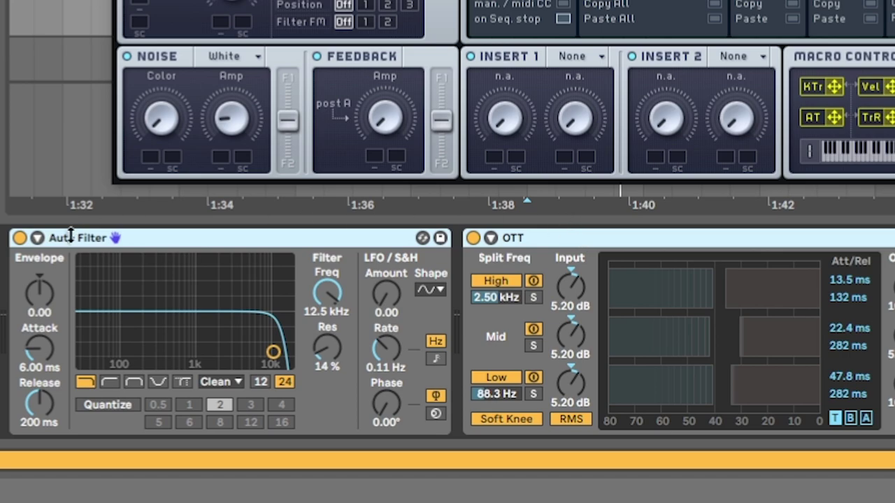
pyautogui.hotkey('ctrl', 'g')
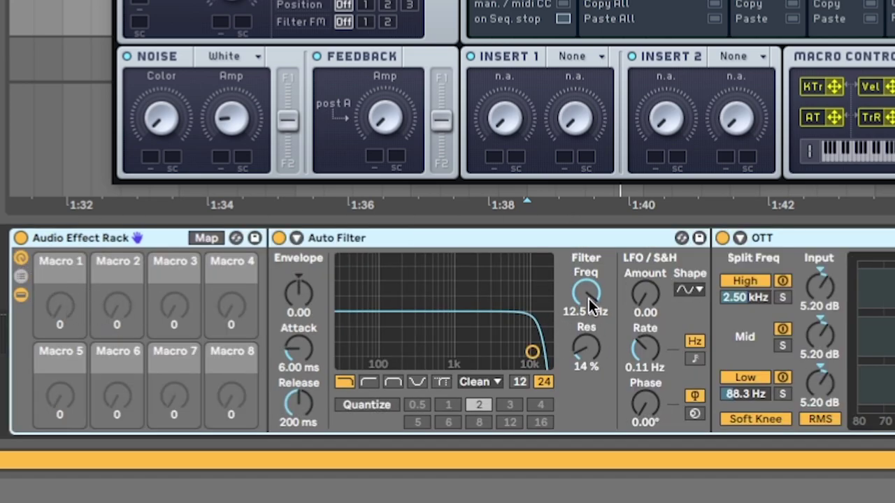
pyautogui.click(83, 307)
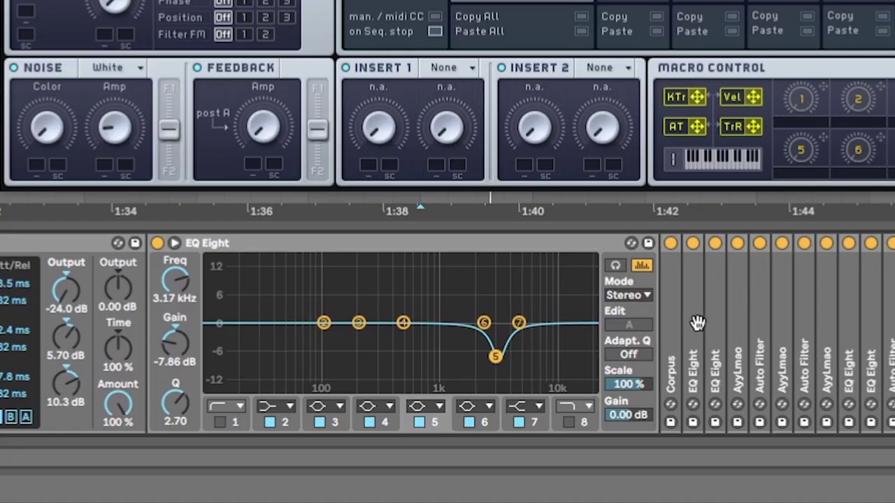
# - Examine the devices after OTT, the Erosion, EQ Eight and Saturator chain, and the Frequency Shifter with We Have Disperser At Home
pyautogui.moveTo(695, 320); pyautogui.dragTo(467, 307)
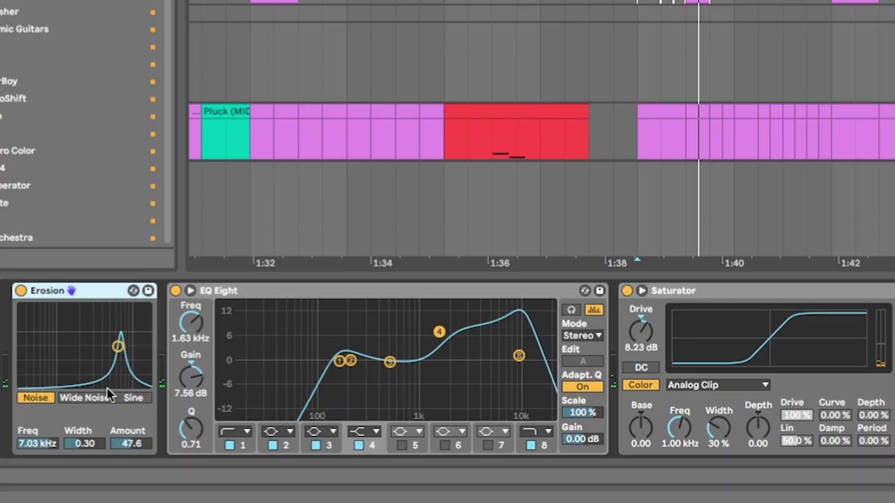
pyautogui.click(683, 289)
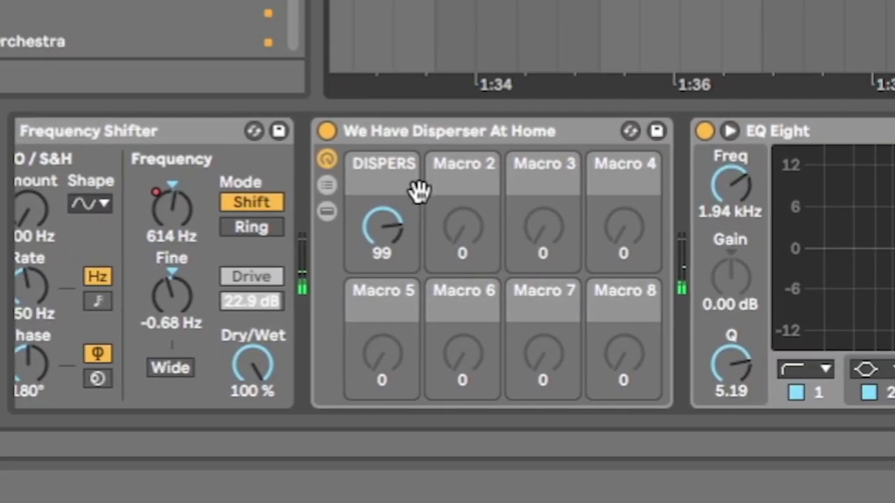
pyautogui.hscroll(10, 419, 190)
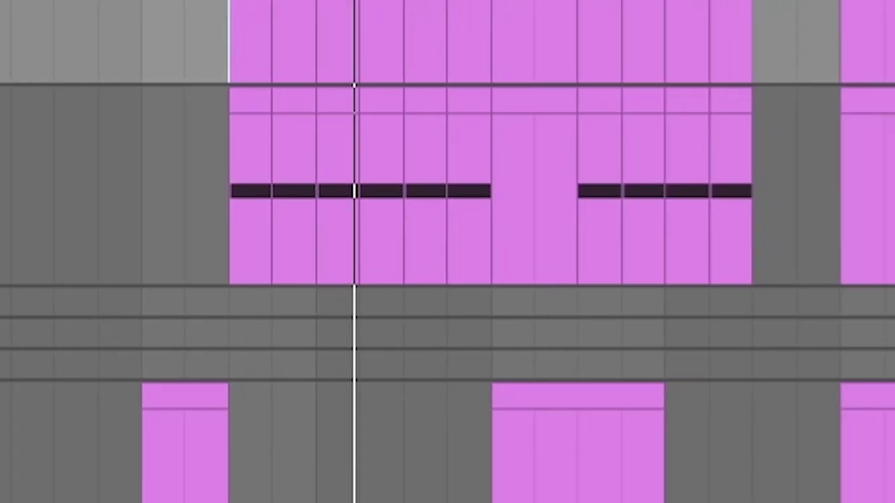
# - Look over how the screeech, screeech wub, Freeze tail and scarymonsters clips alternate from bar 62
pyautogui.scroll(-1, 266, 177)
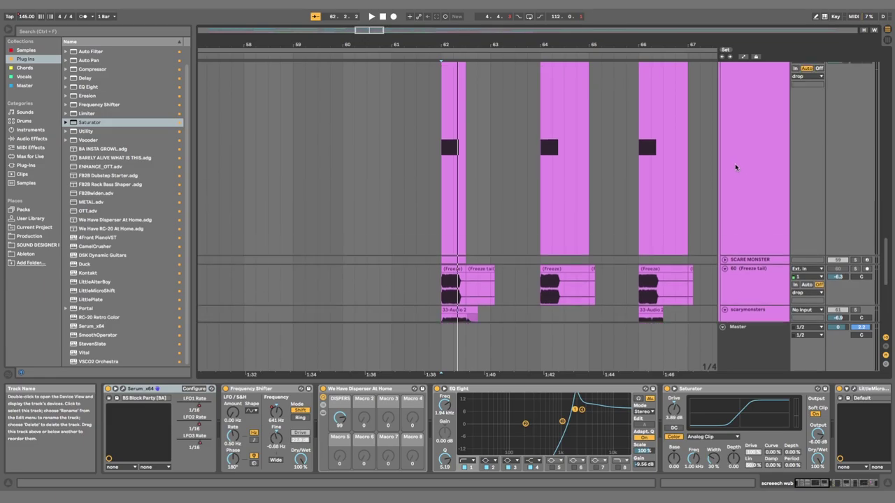
pyautogui.scroll(2, 731, 161)
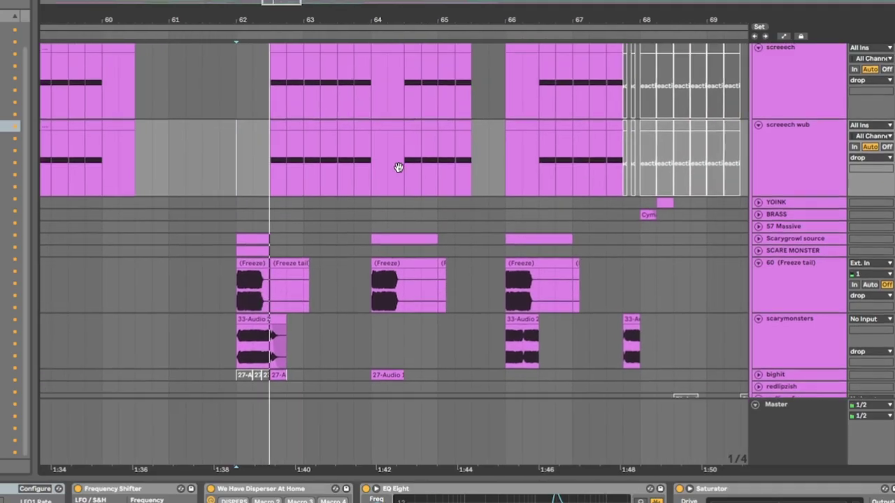
pyautogui.scroll(2, 500, 178)
# - Unfold the SUB track and examine its notes against the distort sub clips from bar 58 to 68
pyautogui.scroll(-1, 451, 213)
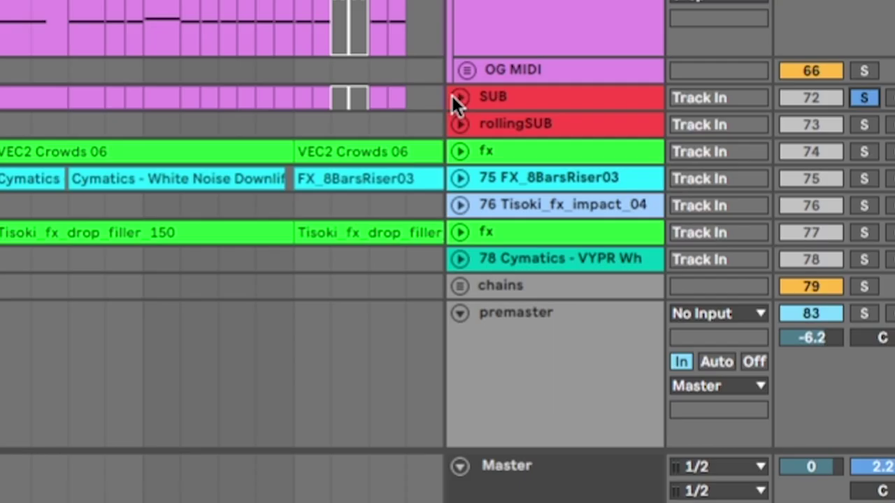
pyautogui.click(452, 100)
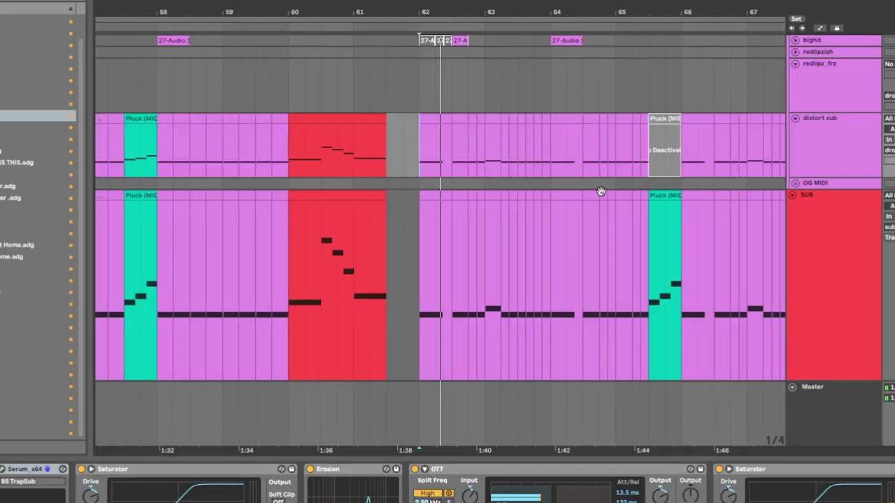
pyautogui.scroll(1, 512, 123)
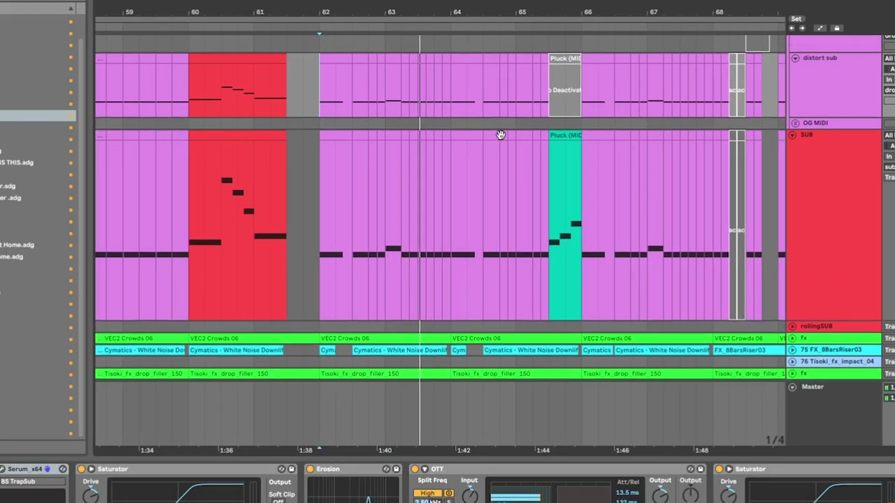